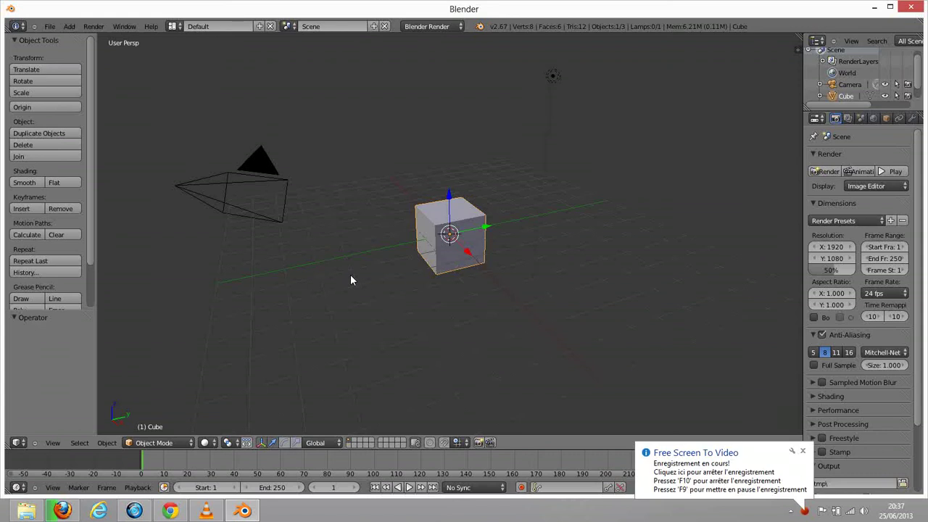
Orbit low and zoom in until the default cube fills the view, nearly front-on.
left_click(803, 452)
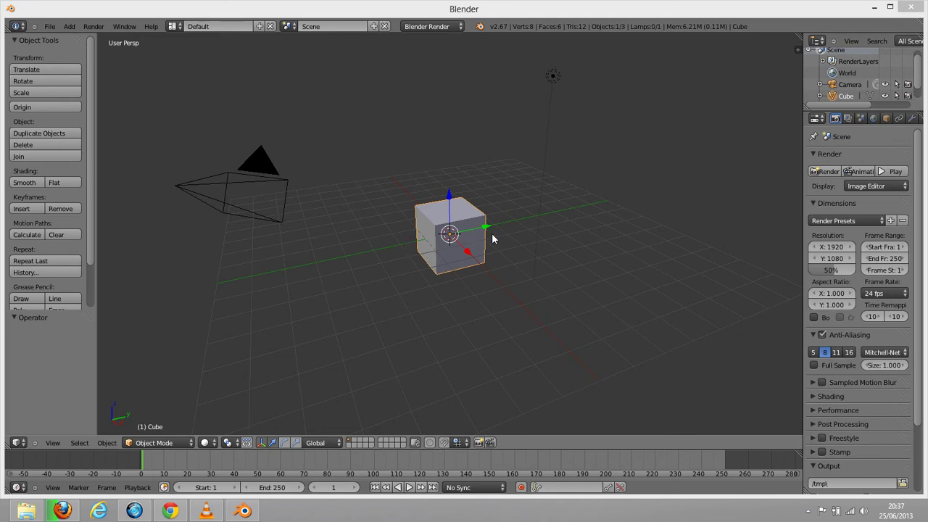
middle_click_drag(414, 259, 458, 253)
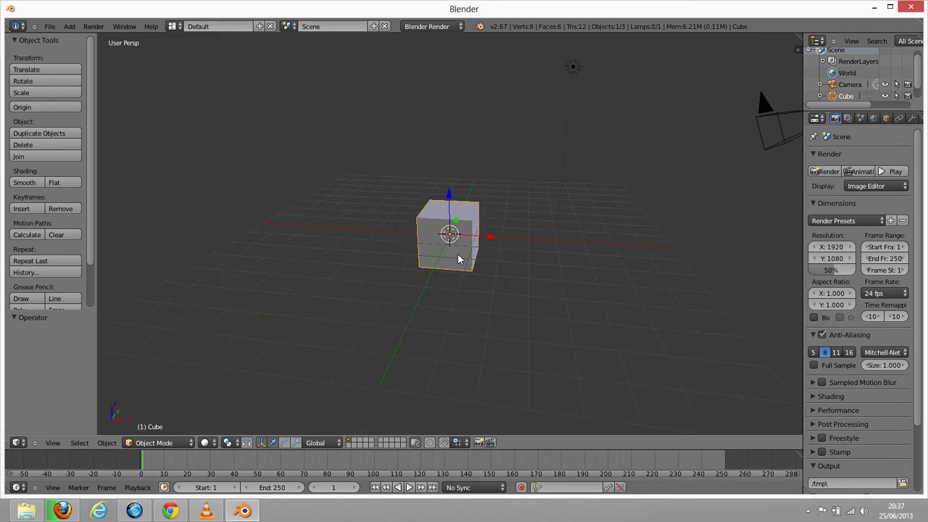
scroll(426, 244, "up", 5)
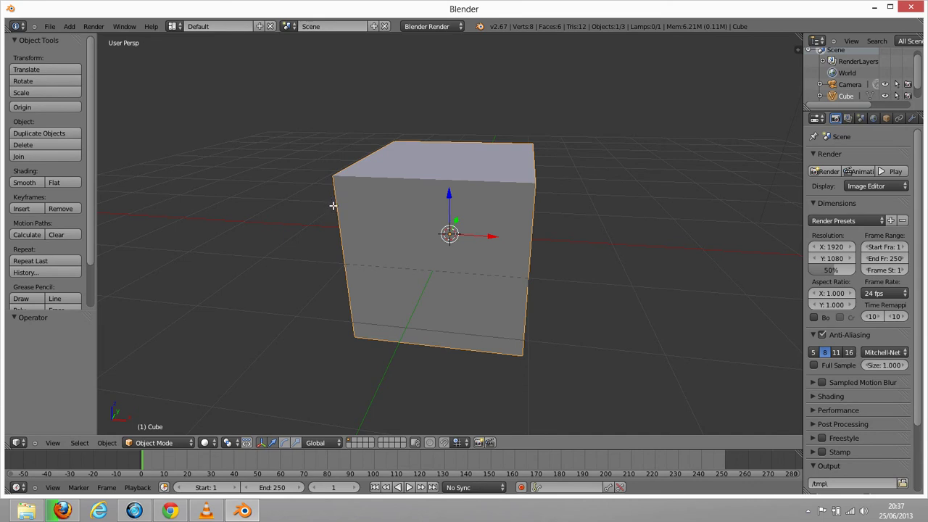
Put the cube into Edit Mode and activate the Knife tool.
key("Tab")
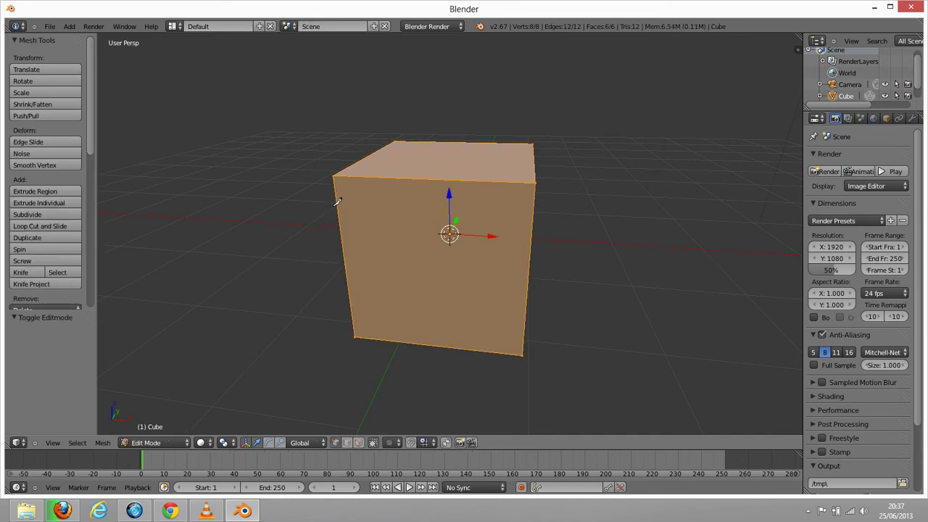
key("k")
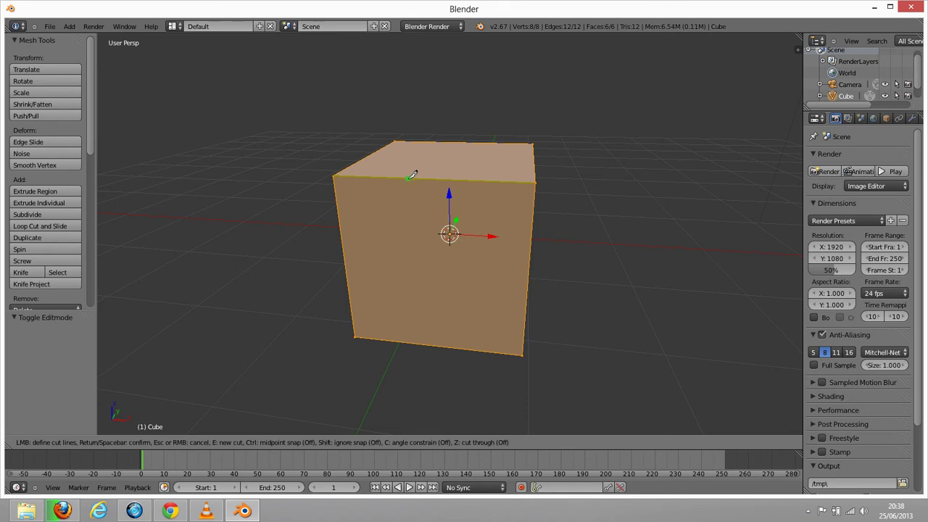
Sketch a zigzag knife cut across the front face via top, bottom and right edges.
left_click(408, 178)
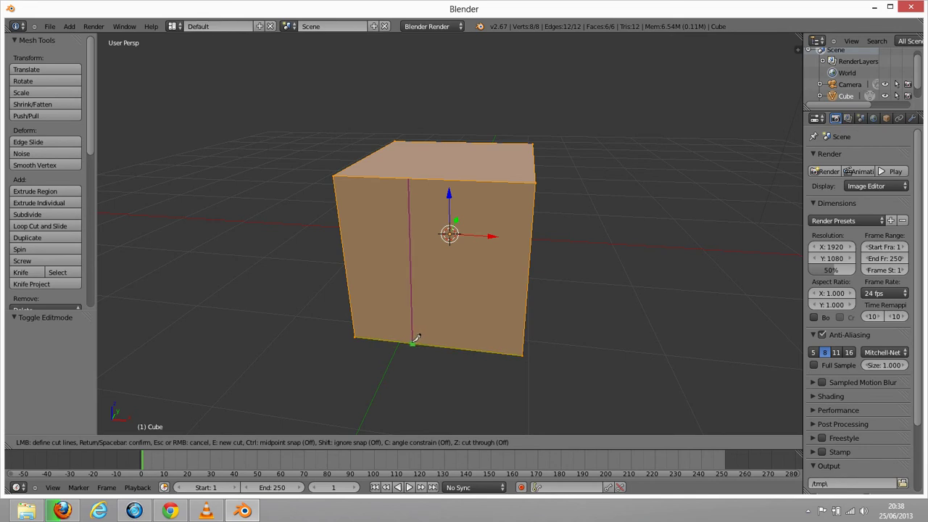
left_click(411, 341)
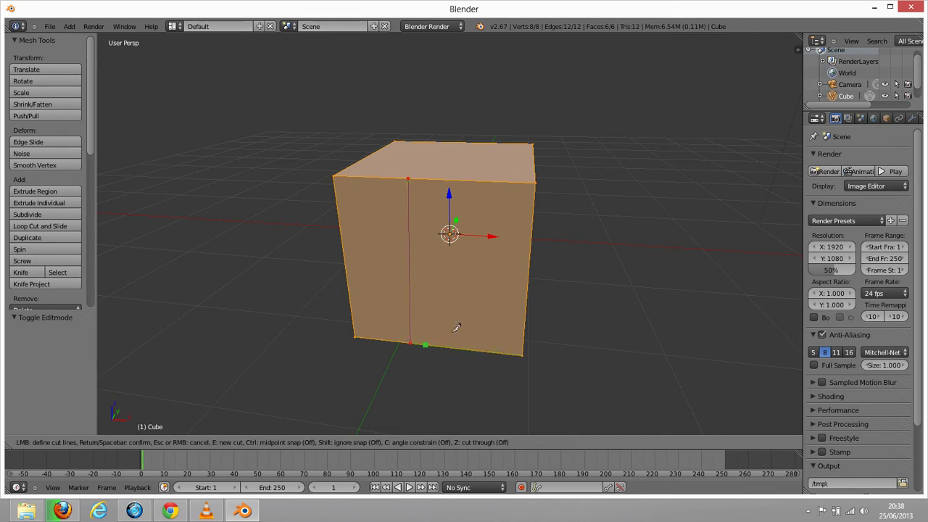
left_click(527, 306)
left_click(499, 182)
left_click(410, 256)
left_click(439, 178)
Cancel the pending zigzag cut and restart the knife after an abandoned attempt.
key("Escape")
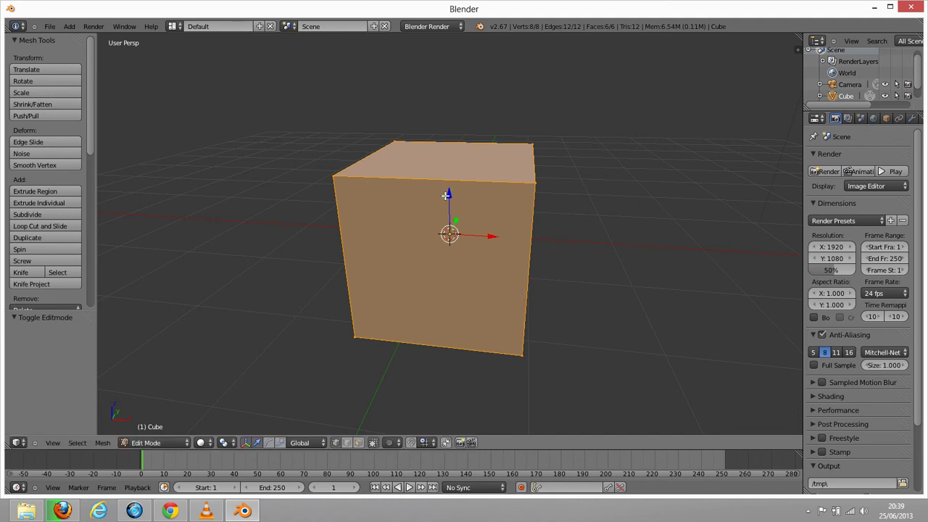
key("k")
key("Return")
key("k")
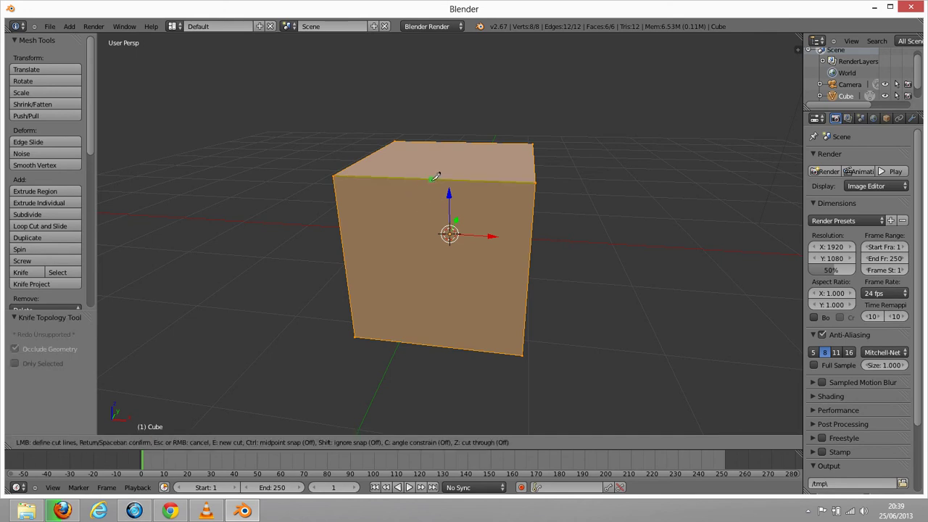
left_click(432, 179)
left_click(528, 271)
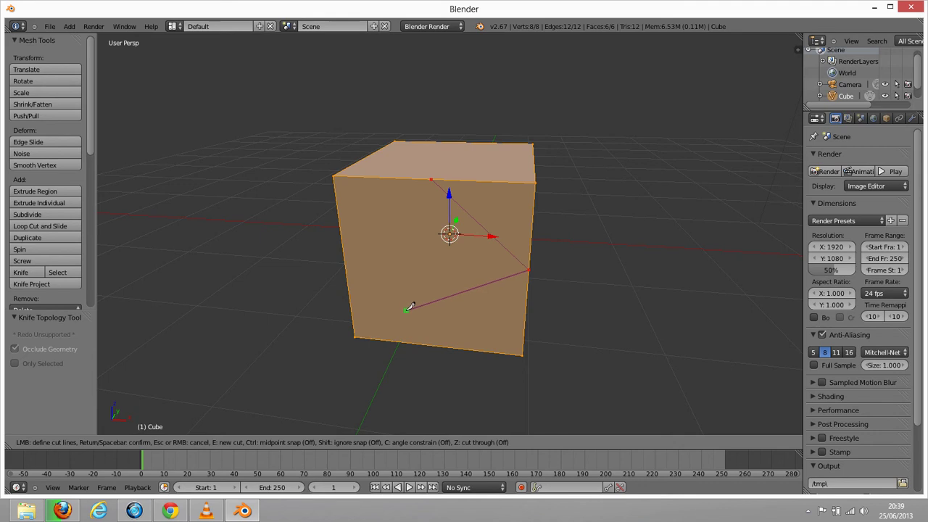
key("Escape")
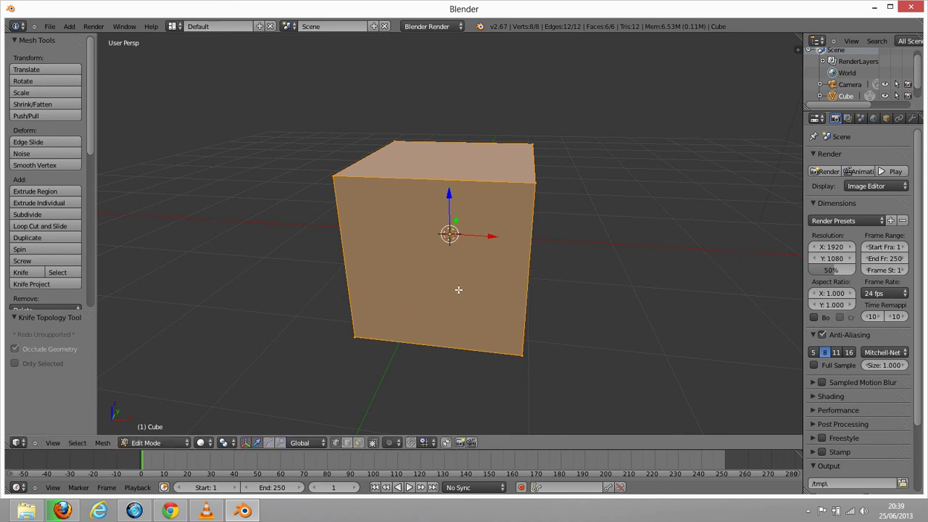
key("k")
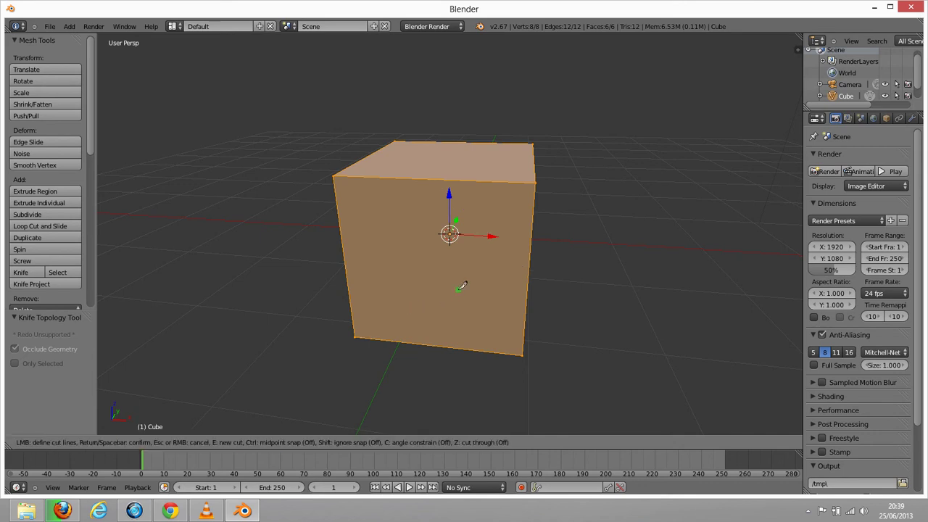
Apply a diamond knife cut joining points on the face's top, right, bottom and left edges.
left_click(420, 179)
left_click(531, 256)
left_click(451, 346)
left_click(355, 290)
left_click(419, 176)
key("Return")
mouse_move(558, 258)
middle_mouse_down()
mouse_move(495, 259)
mouse_move(510, 224)
mouse_move(527, 245)
mouse_move(501, 262)
mouse_move(535, 266)
mouse_move(488, 239)
mouse_move(375, 268)
mouse_move(421, 305)
mouse_move(365, 257)
mouse_move(402, 264)
middle_mouse_up()
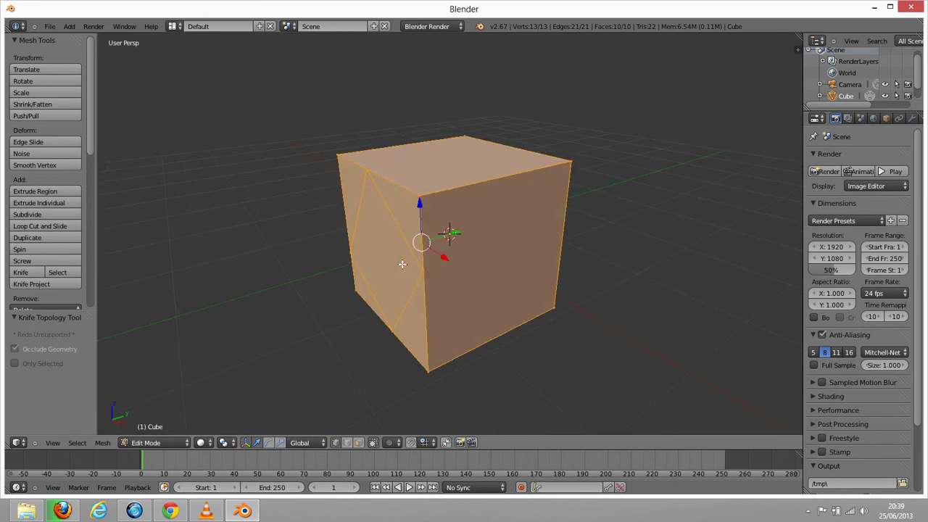
Apply a jagged, star-like eleven-point knife cut on the cube's side face.
key("k")
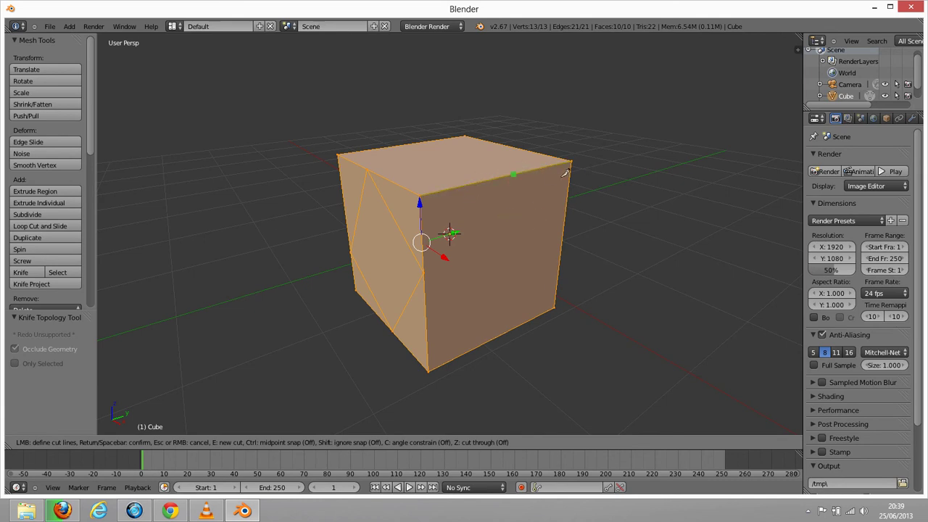
left_click(510, 212)
left_click(474, 254)
left_click(506, 295)
left_click(539, 269)
left_click(514, 260)
left_click(531, 240)
left_click(520, 242)
left_click(548, 205)
left_click(524, 189)
left_click(529, 214)
left_click(507, 190)
key("Return")
mouse_move(592, 261)
middle_mouse_down()
mouse_move(525, 263)
mouse_move(504, 246)
mouse_move(478, 249)
mouse_move(479, 261)
mouse_move(564, 258)
mouse_move(639, 271)
middle_mouse_up()
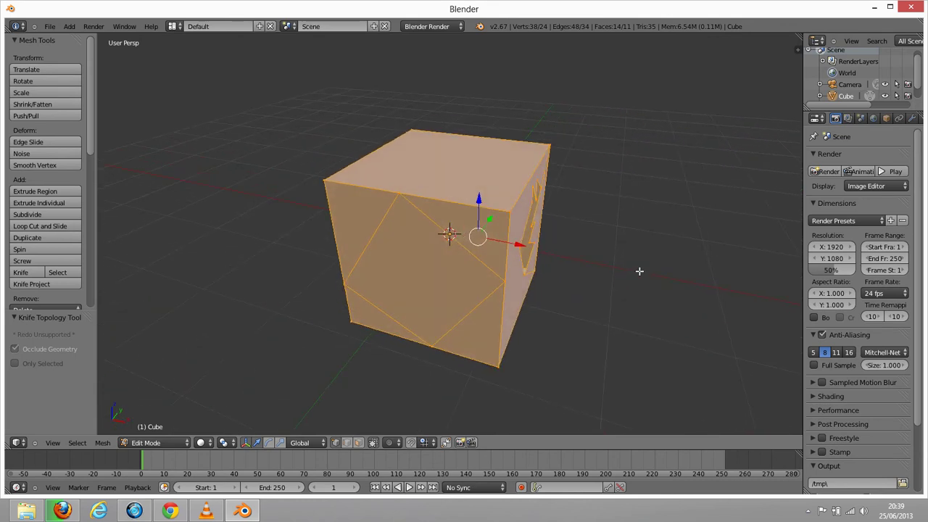
Select one vertex on the top edge and orbit to inspect the jagged cut face.
right_click(400, 193)
middle_click_drag(583, 231, 501, 207)
middle_click_drag(462, 231, 408, 224)
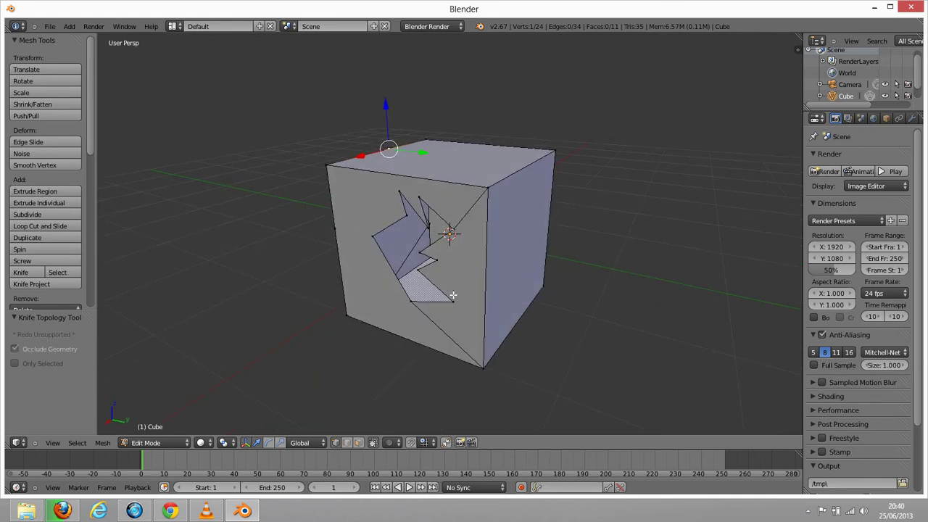
middle_click_drag(472, 234, 597, 234)
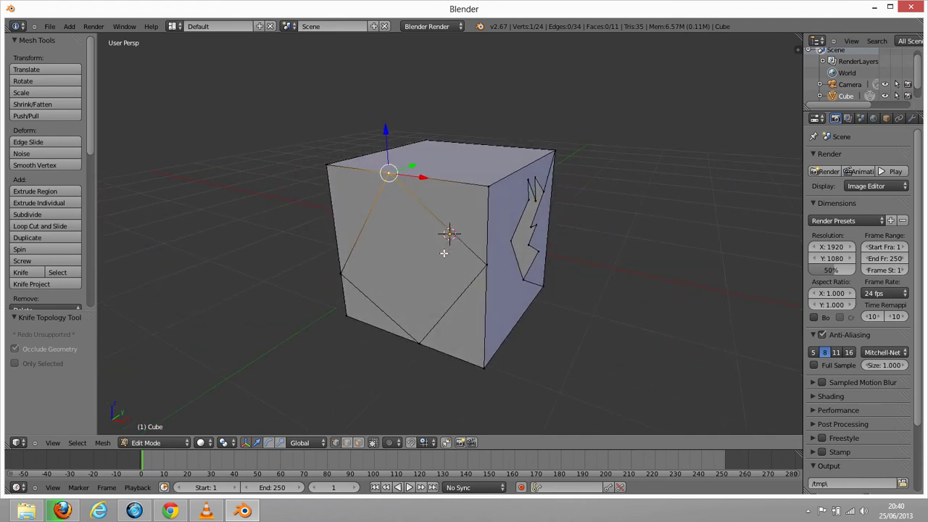
Switch to face selection and extrude the diamond face into a block jutting left.
key("ctrl+Tab")
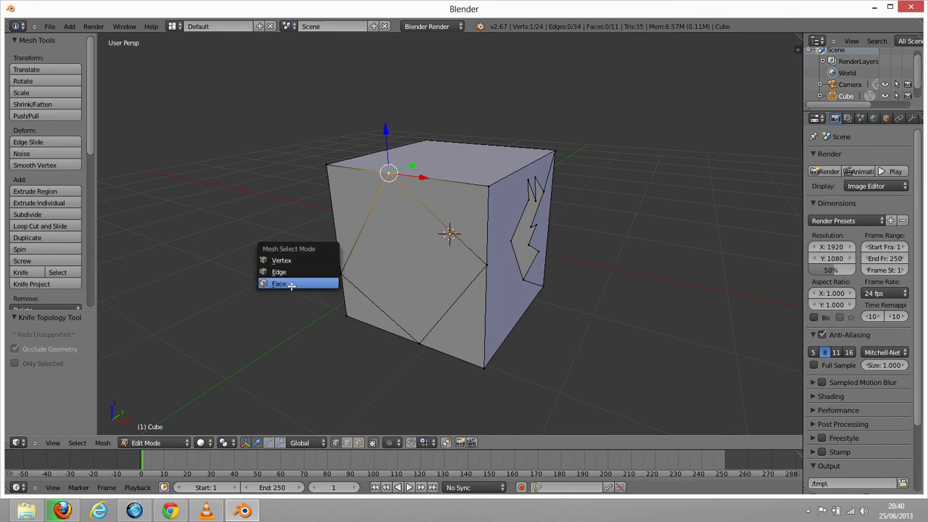
left_click(288, 288)
right_click(411, 272)
middle_click_drag(429, 278, 408, 293)
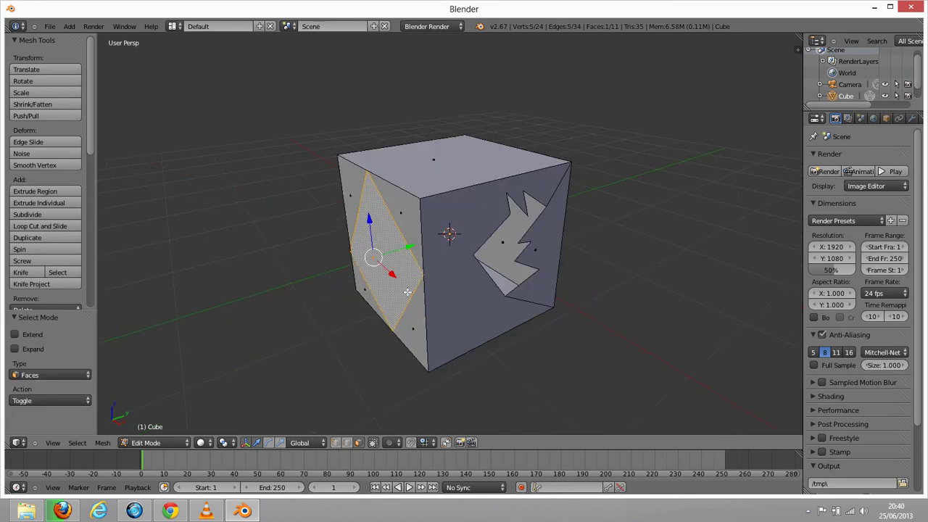
key("e")
left_click(287, 322)
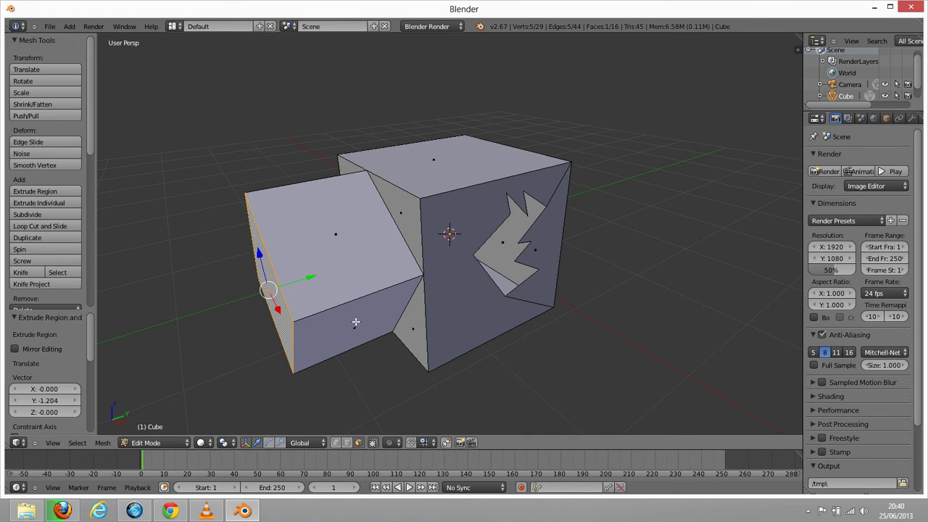
Extrude the two faces around the jagged cut outward by 0.820, then return to Object Mode.
right_click(459, 285)
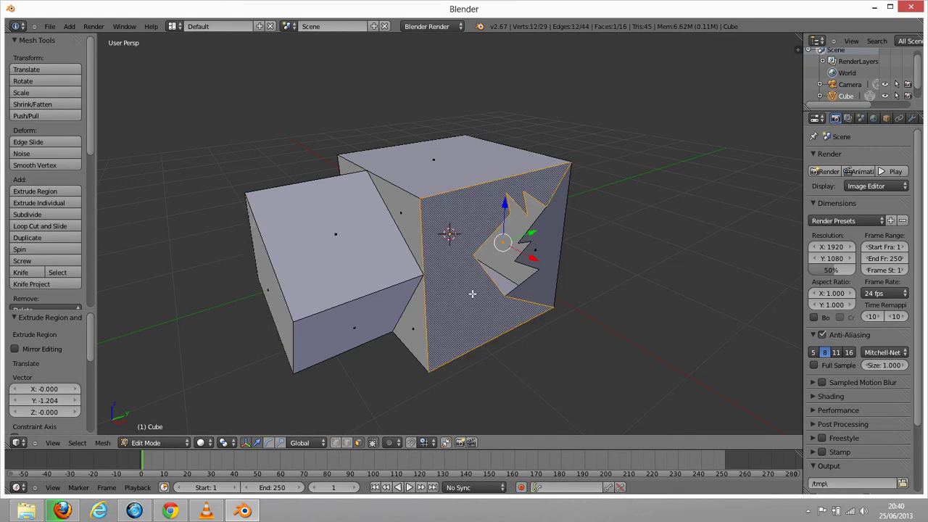
right_click(547, 259, "shift")
middle_click_drag(551, 290, 463, 293)
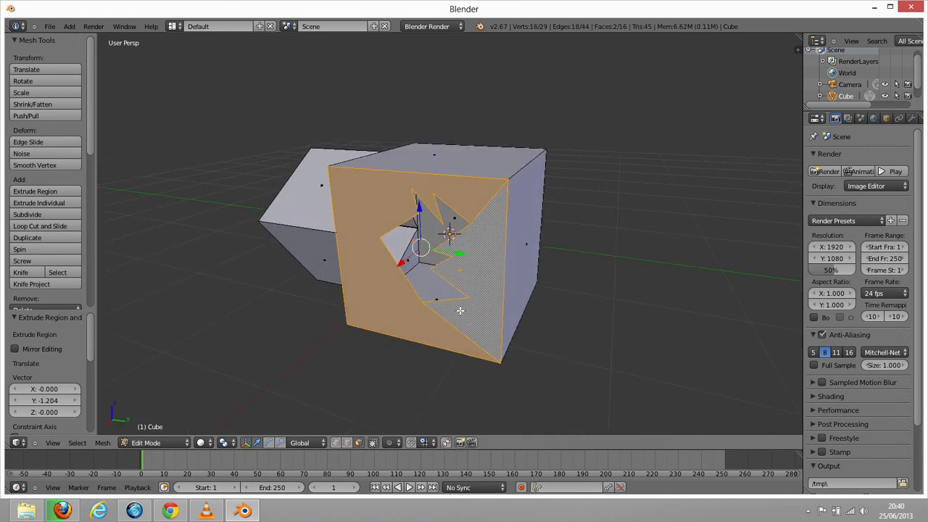
key("e")
left_click(480, 400)
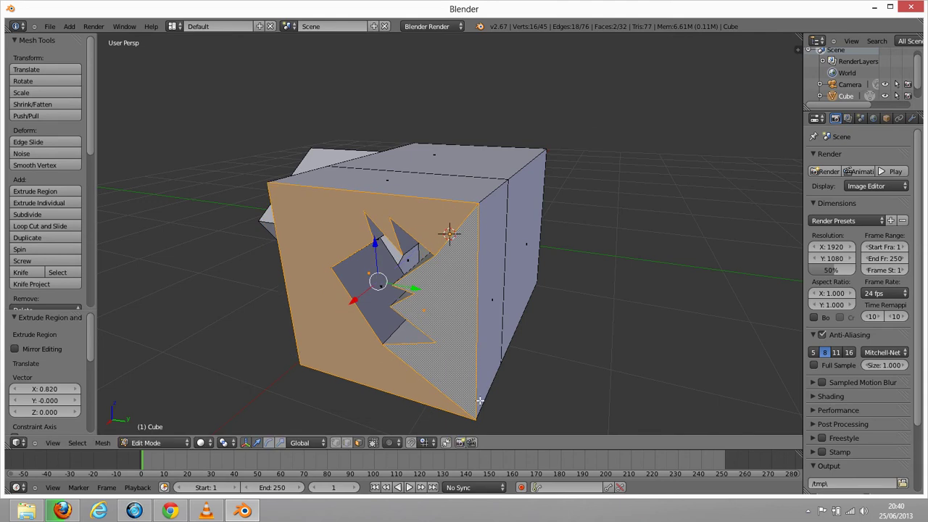
mouse_move(428, 396)
middle_mouse_down()
mouse_move(417, 276)
mouse_move(464, 279)
mouse_move(544, 221)
middle_mouse_up()
key("Tab")
Back in Edit Mode, cut the front face vertically from top edge to bottom edge.
middle_click_drag(637, 202, 479, 214)
mouse_move(309, 200)
middle_mouse_down()
mouse_move(437, 235)
mouse_move(478, 209)
mouse_move(580, 237)
mouse_move(563, 286)
mouse_move(486, 249)
mouse_move(341, 231)
mouse_move(222, 230)
mouse_move(226, 275)
mouse_move(320, 232)
mouse_move(420, 211)
mouse_move(544, 230)
middle_mouse_up()
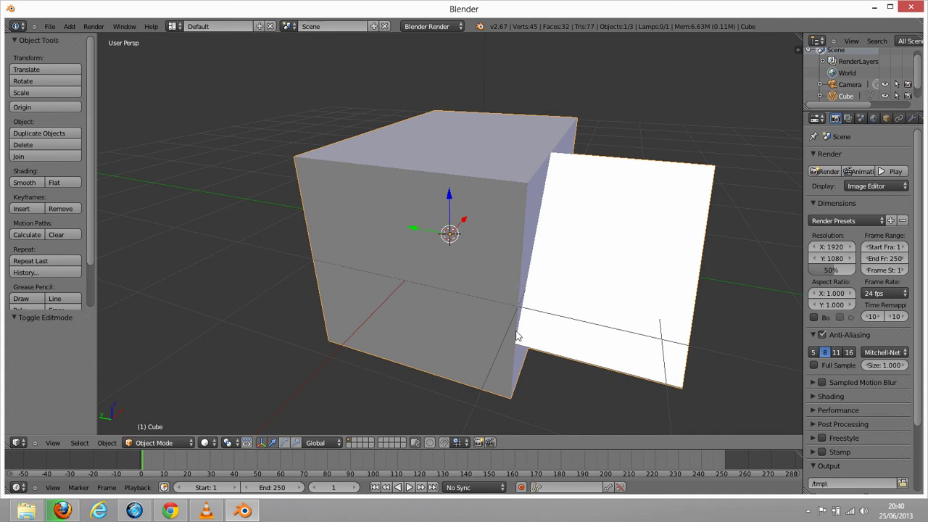
key("Tab")
middle_click_drag(353, 234, 384, 223)
key("k")
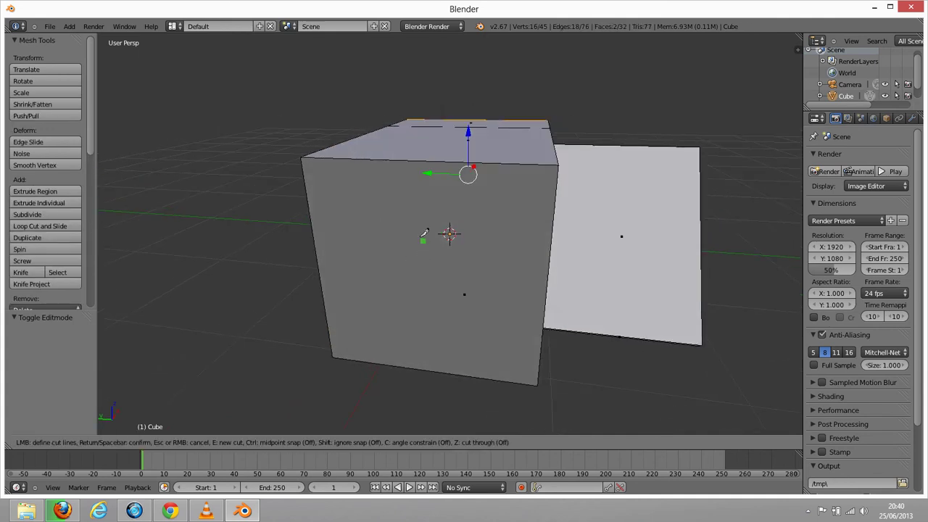
left_click(427, 165)
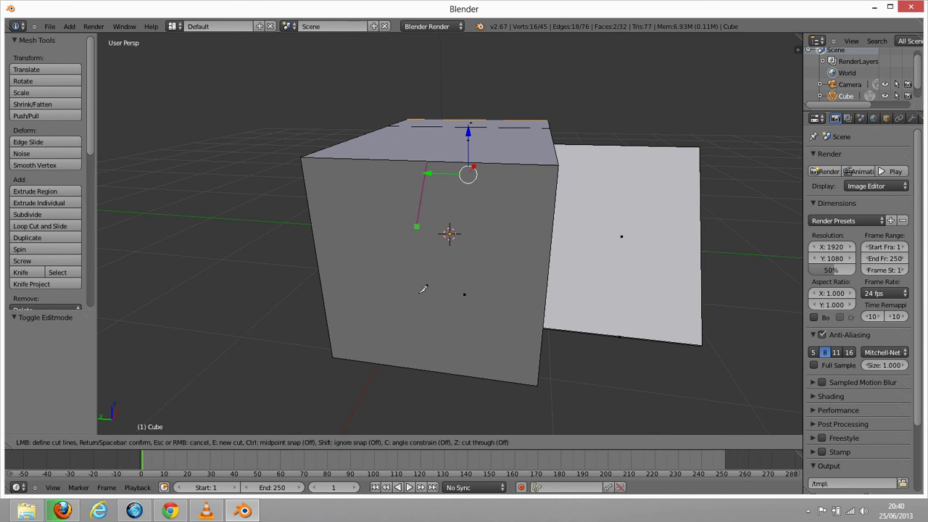
left_click(424, 367)
key("Return")
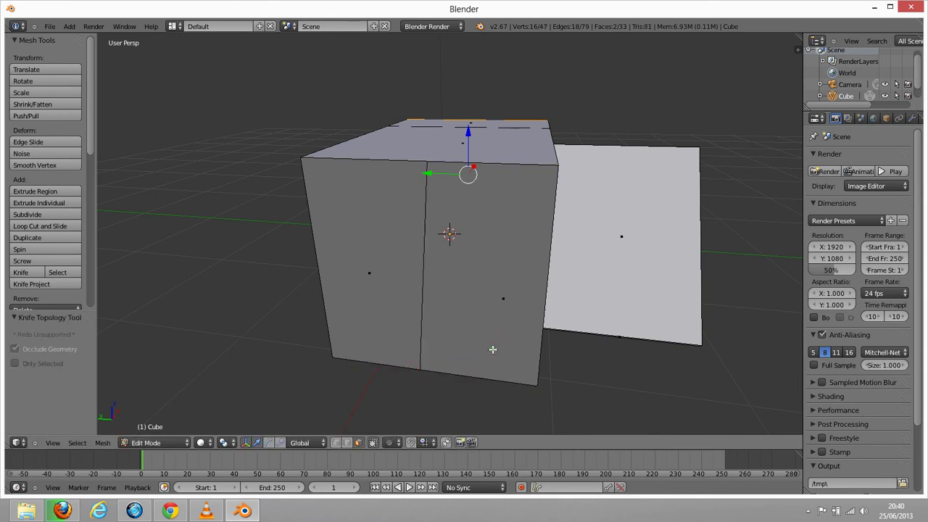
Cut the front face horizontally from right edge to left edge, then use vertex selection.
key("k")
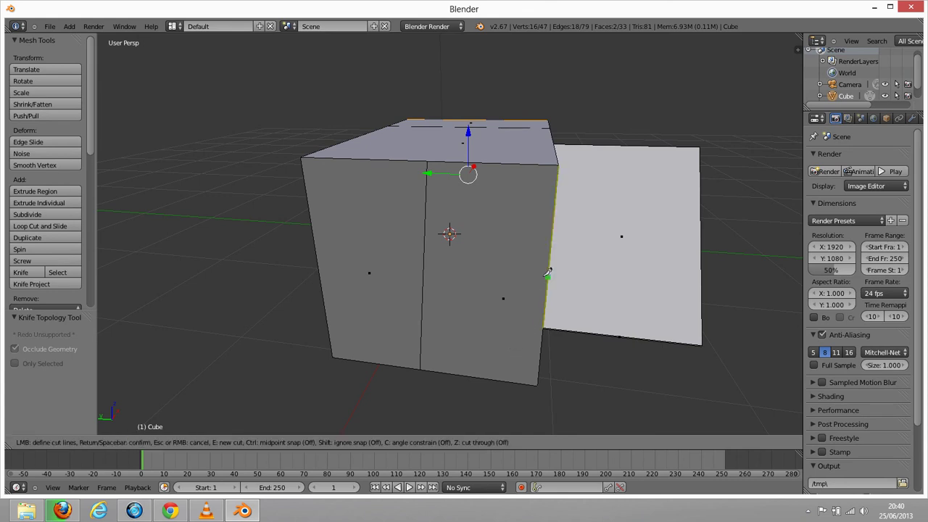
left_click(548, 276)
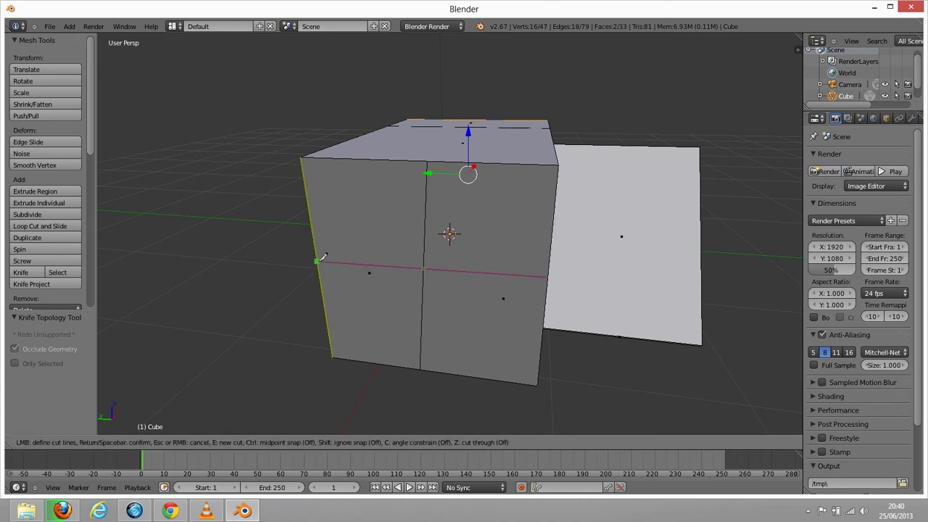
left_click(317, 260)
key("Return")
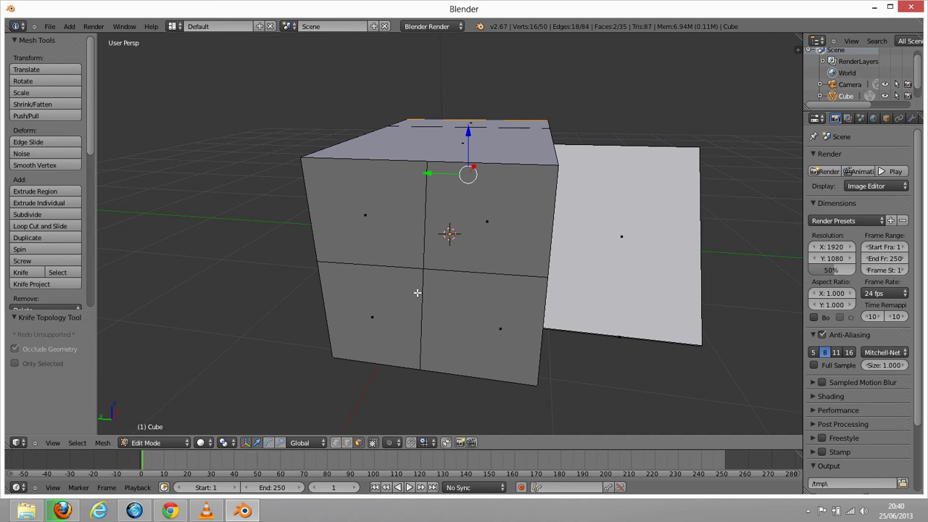
key("ctrl+Tab")
left_click(395, 272)
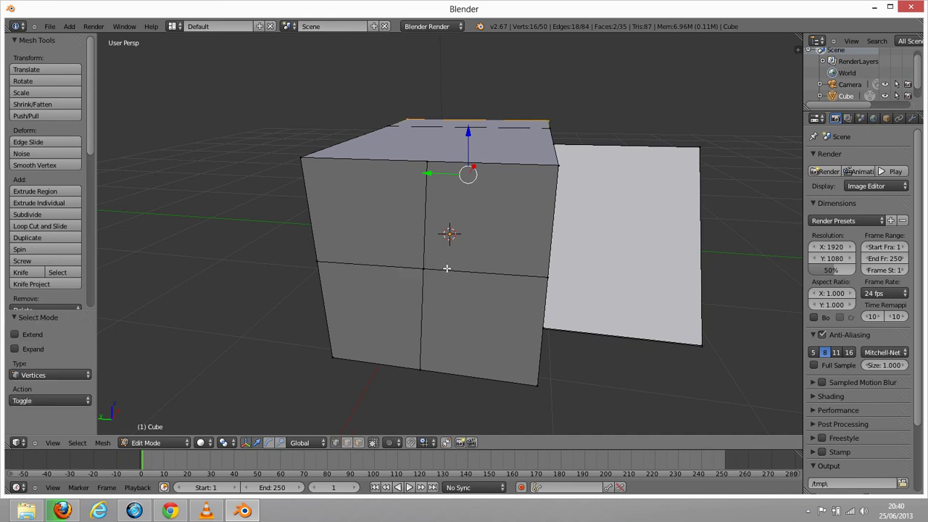
Move the front face's top-left and top-right corner vertices inward.
right_click(318, 158)
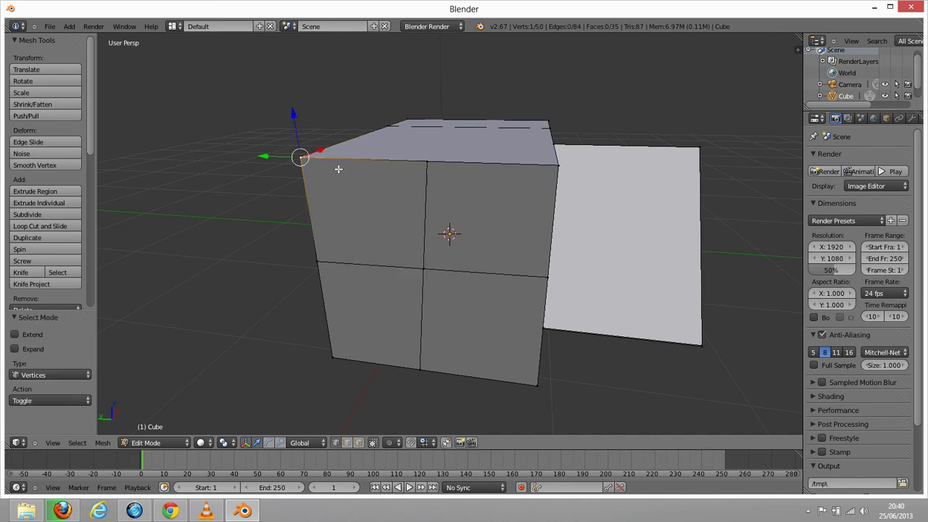
key("g")
left_click(394, 203)
right_click(552, 166)
key("g")
left_click(509, 201)
Move the front face's bottom-right and bottom-left corner vertices inward.
right_click(538, 385)
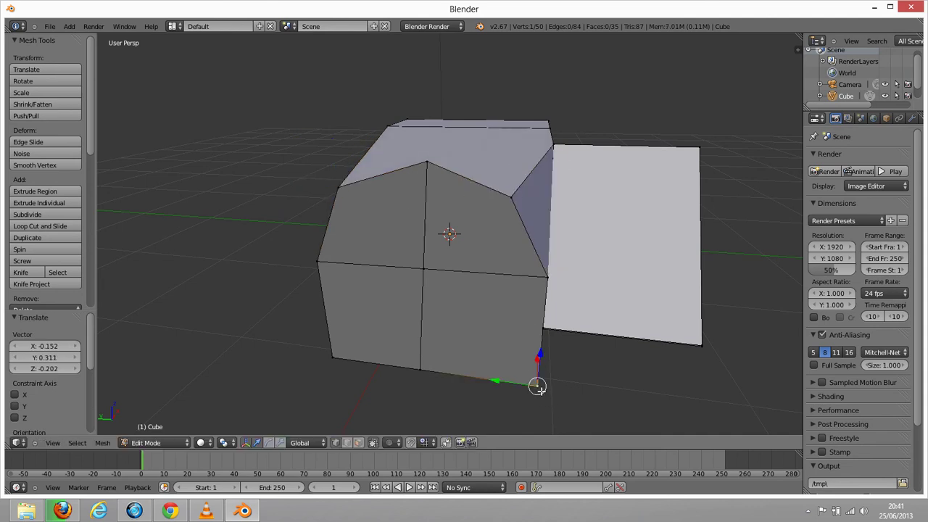
key("g")
left_click(518, 354)
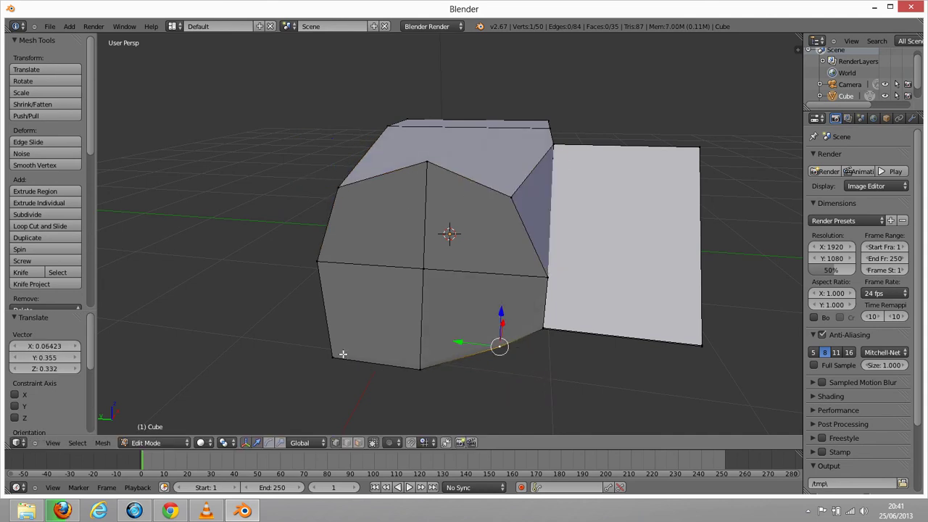
right_click(334, 358)
key("g")
left_click(361, 352)
middle_click_drag(362, 352, 388, 308)
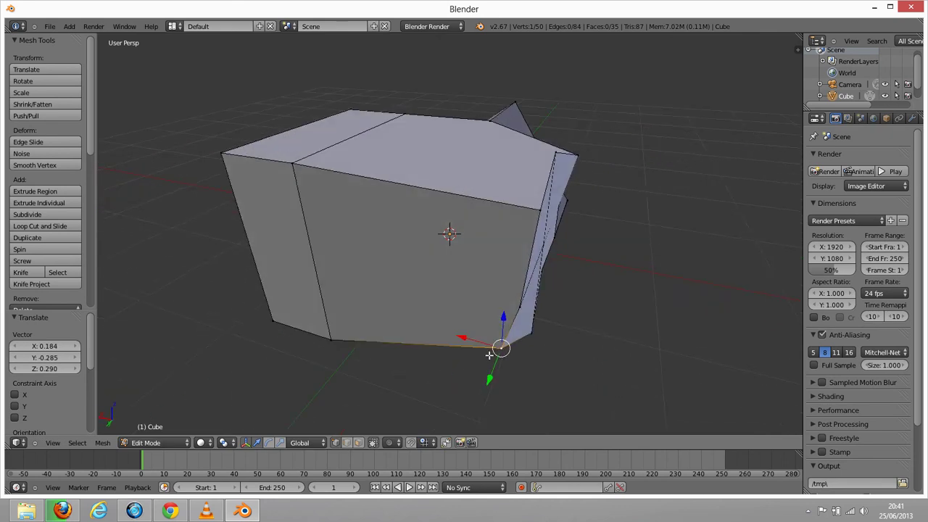
Apply a vertical knife cut from the front face's top edge to its bottom edge.
key("k")
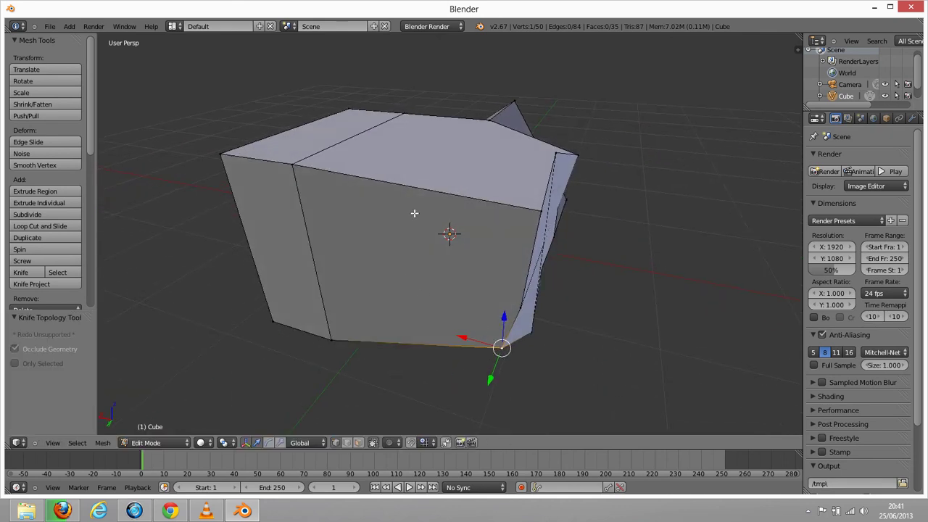
left_click(420, 189)
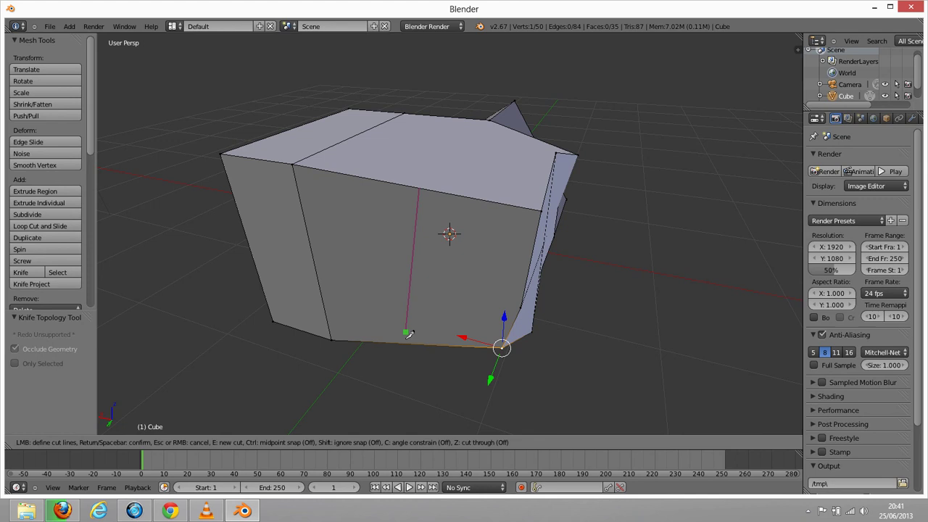
left_click(408, 341)
key("Return")
middle_click_drag(471, 298, 429, 324)
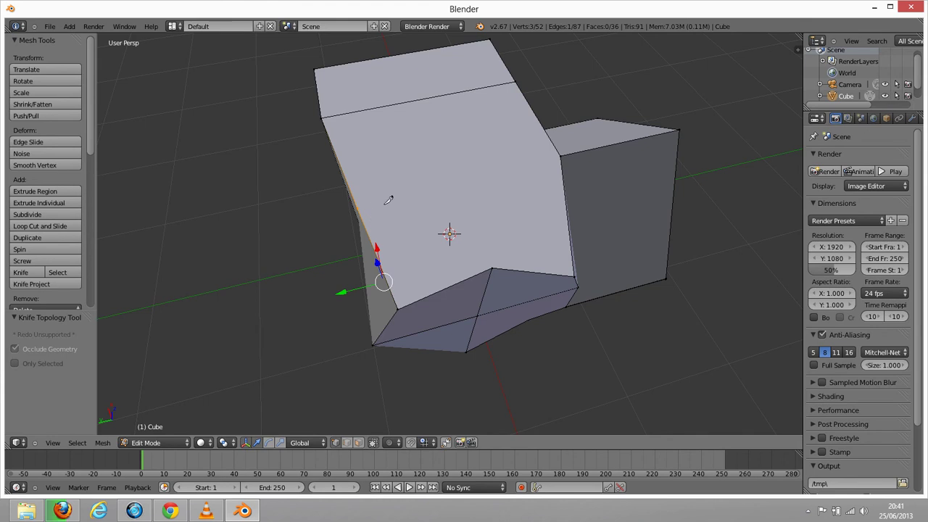
Apply a knife cut across the underside from its left edge to a vertex.
key("k")
left_click(357, 207)
left_click(563, 153)
key("Return")
mouse_move(534, 180)
middle_mouse_down()
mouse_move(572, 149)
mouse_move(620, 133)
mouse_move(559, 167)
middle_mouse_up()
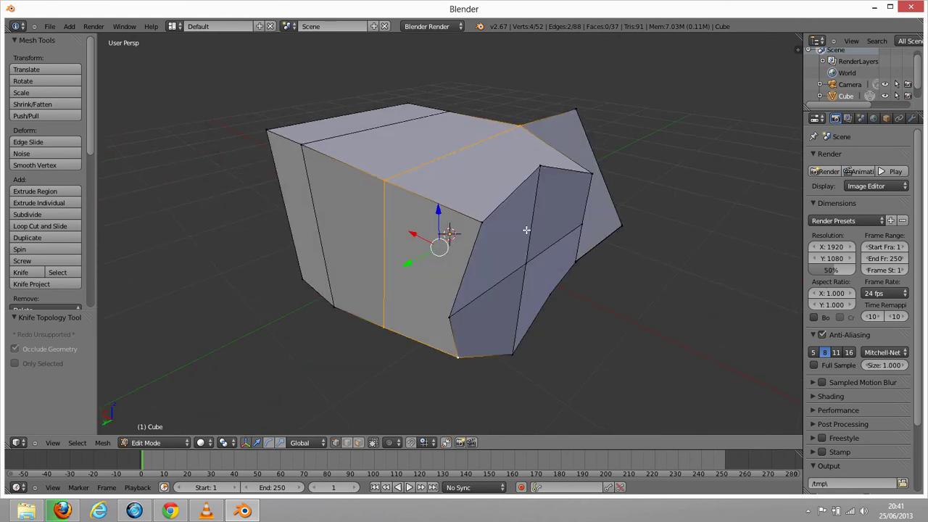
Select a vertex, then trace a new multi-point knife cut around the block, left unconfirmed.
right_click(450, 316)
mouse_move(432, 327)
middle_mouse_down()
mouse_move(479, 309)
mouse_move(403, 310)
middle_mouse_up()
key("k")
key("Escape")
key("k")
left_click(428, 256)
middle_click_drag(534, 275, 522, 276)
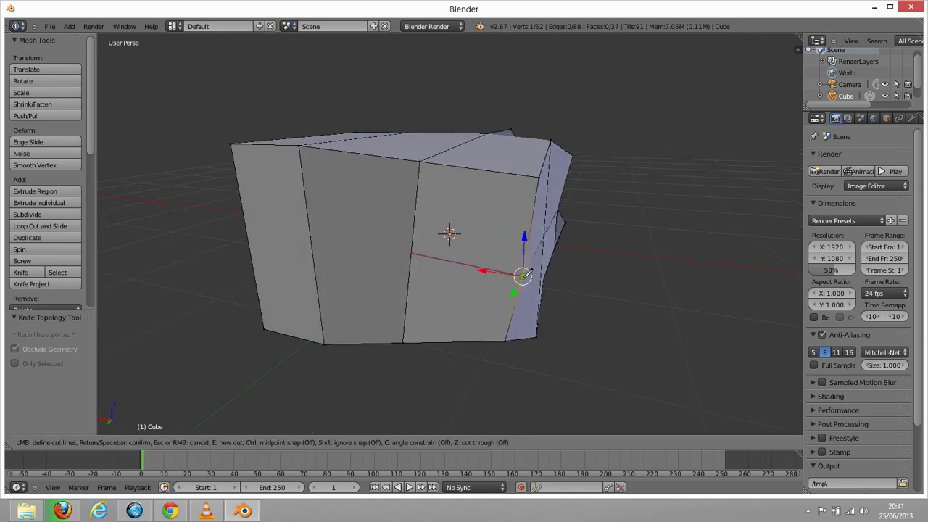
left_click(522, 275)
mouse_move(475, 297)
middle_mouse_down()
mouse_move(517, 276)
mouse_move(494, 251)
mouse_move(481, 293)
mouse_move(469, 210)
middle_mouse_up()
left_click(480, 263)
Add the remaining knife points around the block's lower and left edges, then commit the cut.
left_click(471, 332)
middle_click_drag(473, 328, 538, 234)
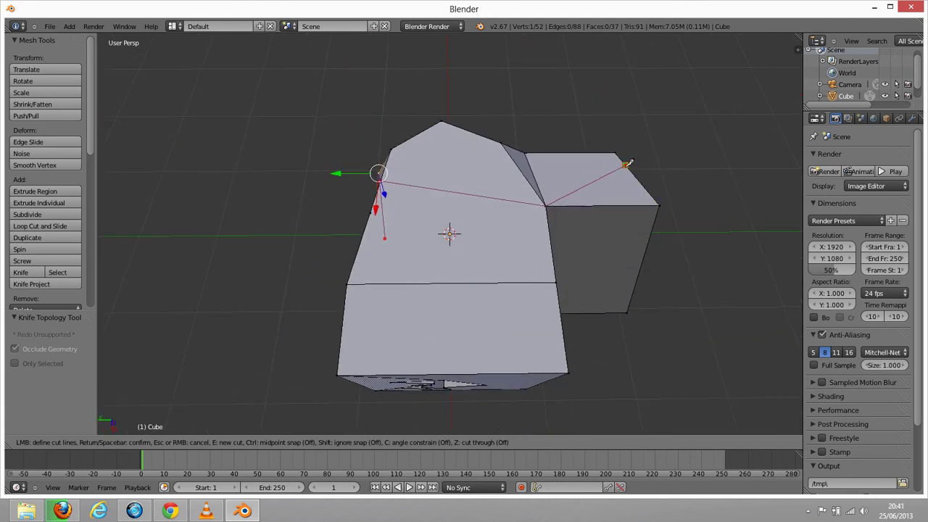
middle_click_drag(628, 164, 499, 78)
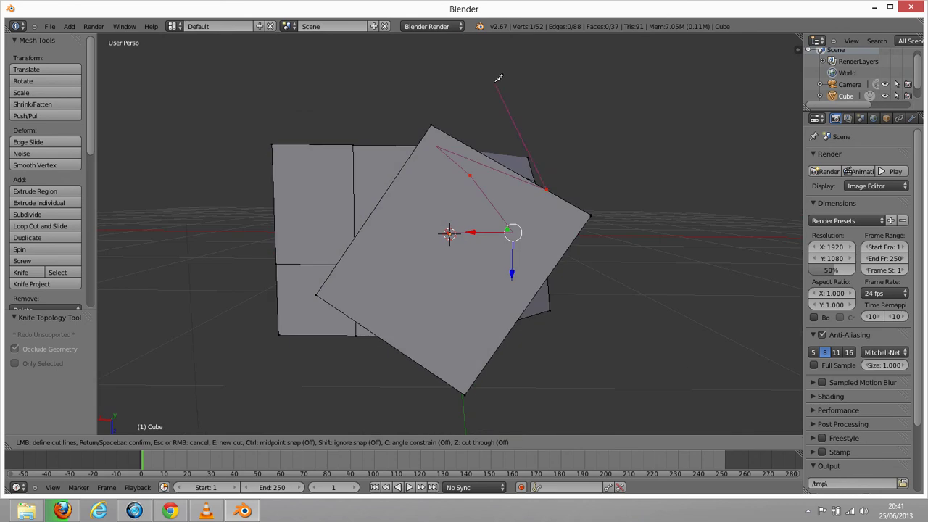
left_click(410, 357)
left_click(363, 227)
middle_click_drag(372, 211, 435, 246)
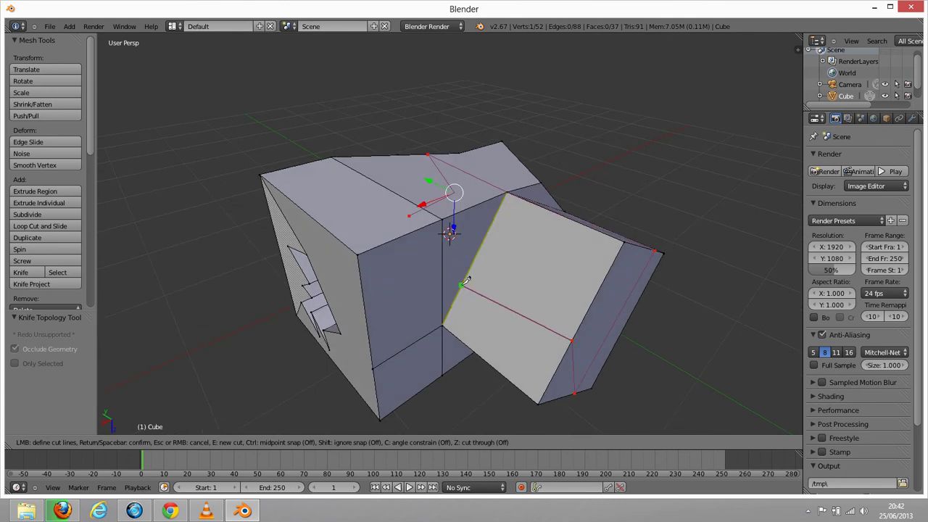
middle_click_drag(466, 276, 456, 305)
scroll(456, 319, "up", 5)
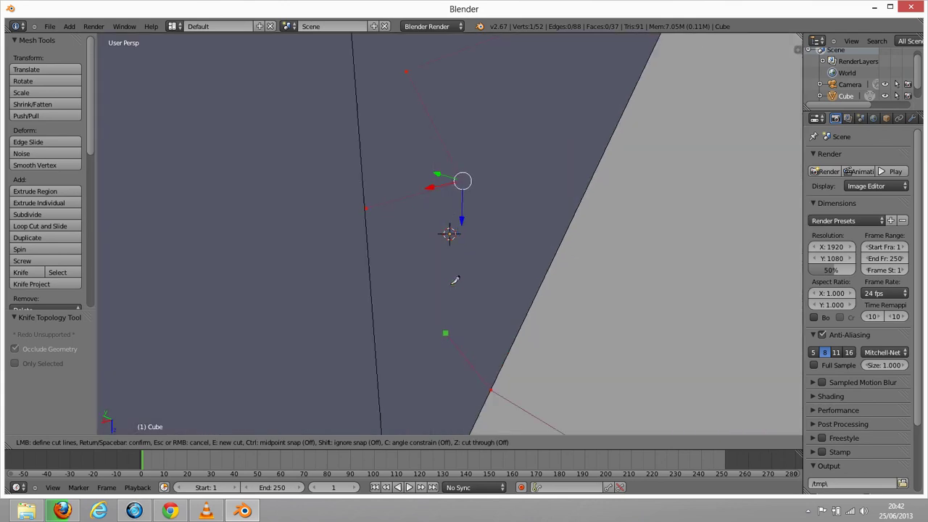
scroll(373, 306, "down", 5)
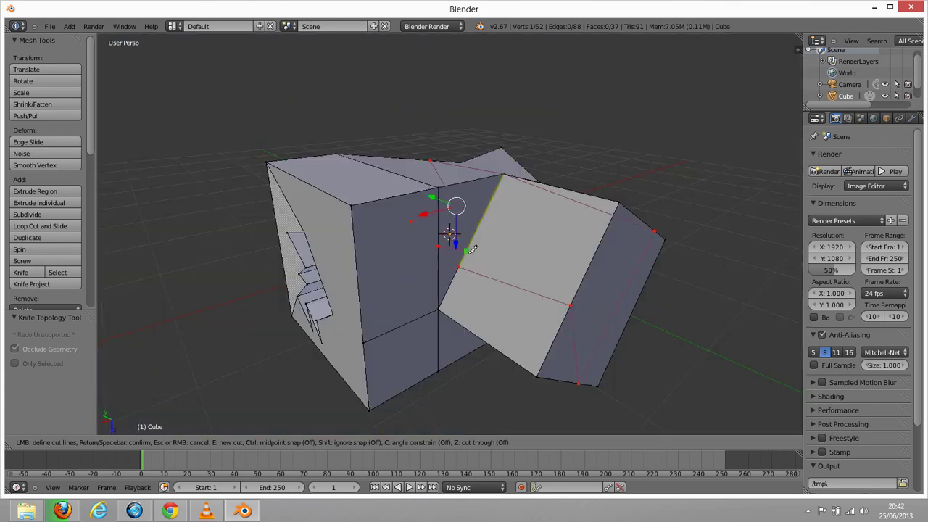
left_click(358, 300)
key("Return")
Orbit the block to inspect the new edges from above and the side.
middle_click_drag(534, 342, 390, 314)
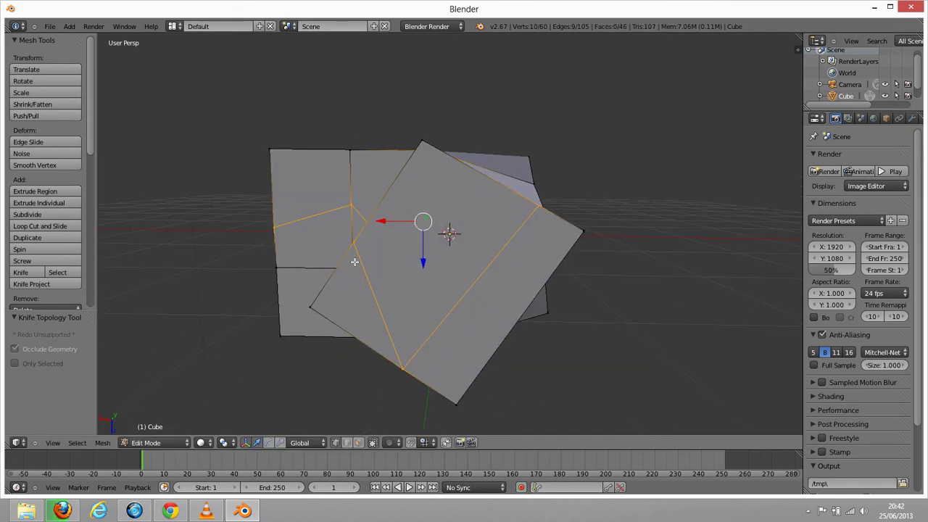
middle_click_drag(492, 301, 450, 310)
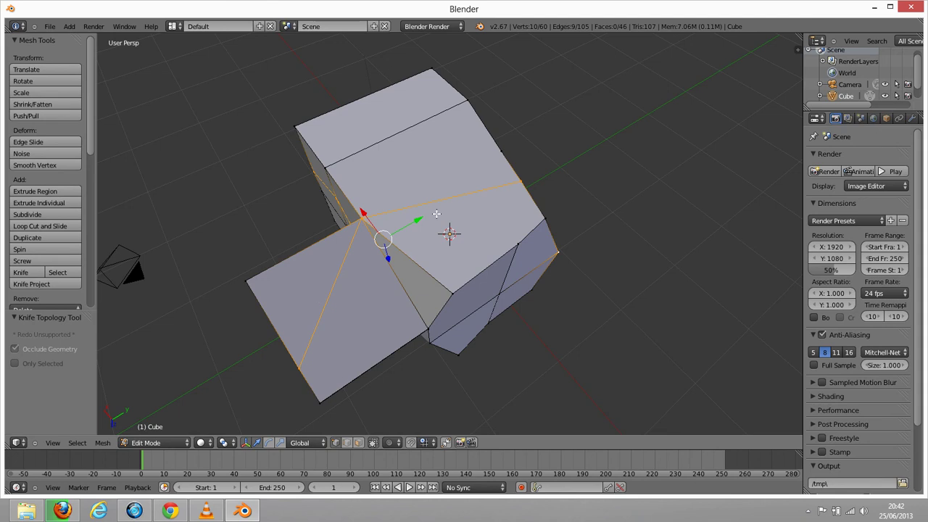
middle_click_drag(548, 205, 436, 171)
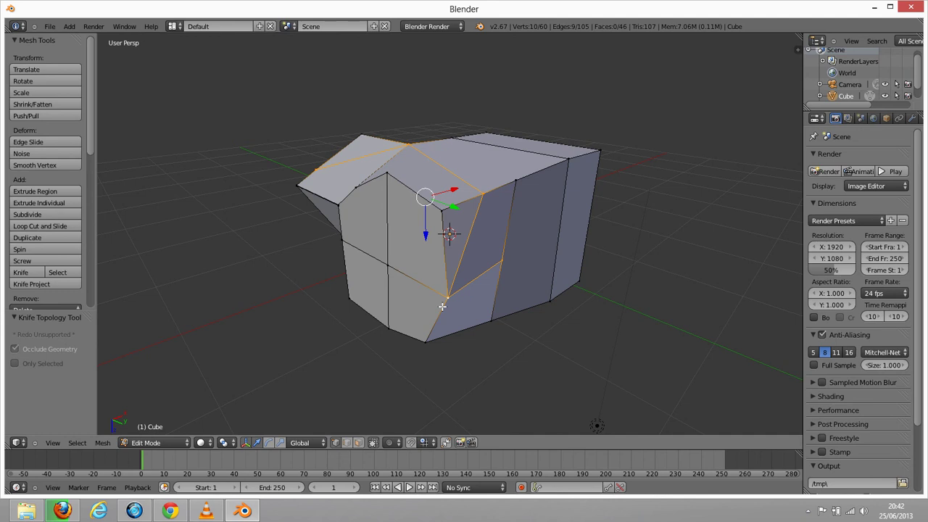
left_click(808, 512)
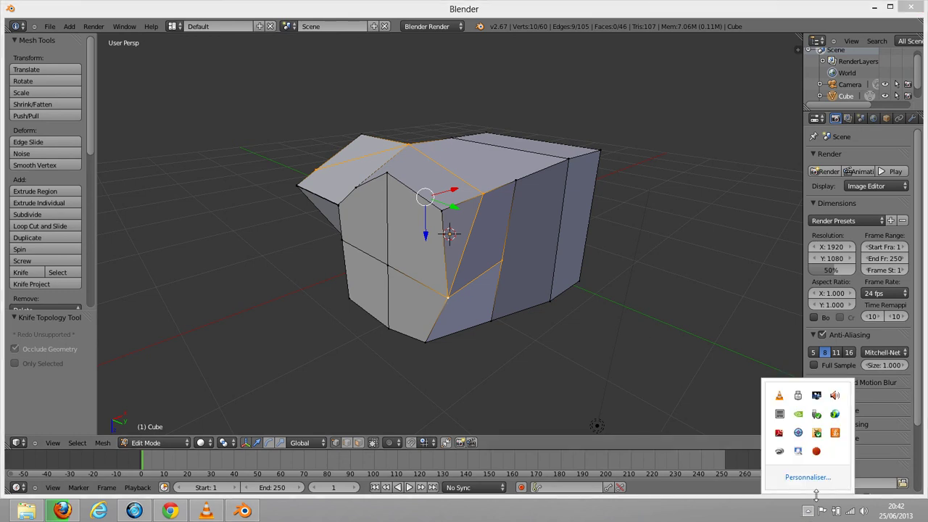
right_click(817, 452)
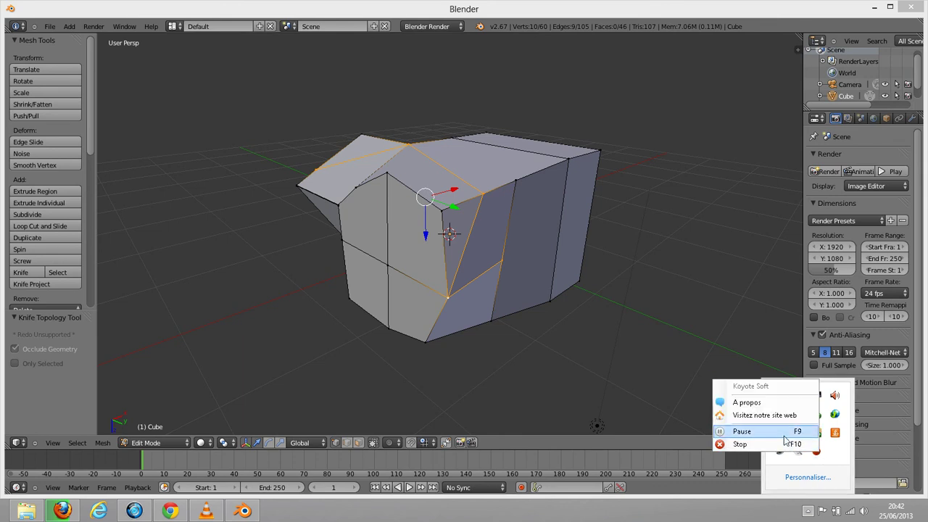